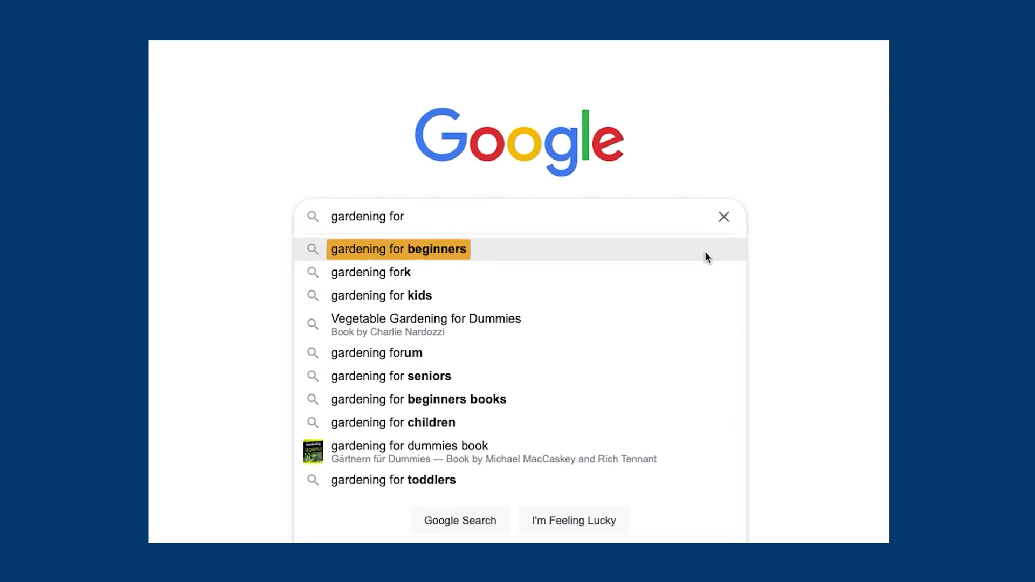
# Browse Google results for 'gardening for beginners', then switch to the related search 'flower gardening for beginners'.
pyautogui.click(705, 252)
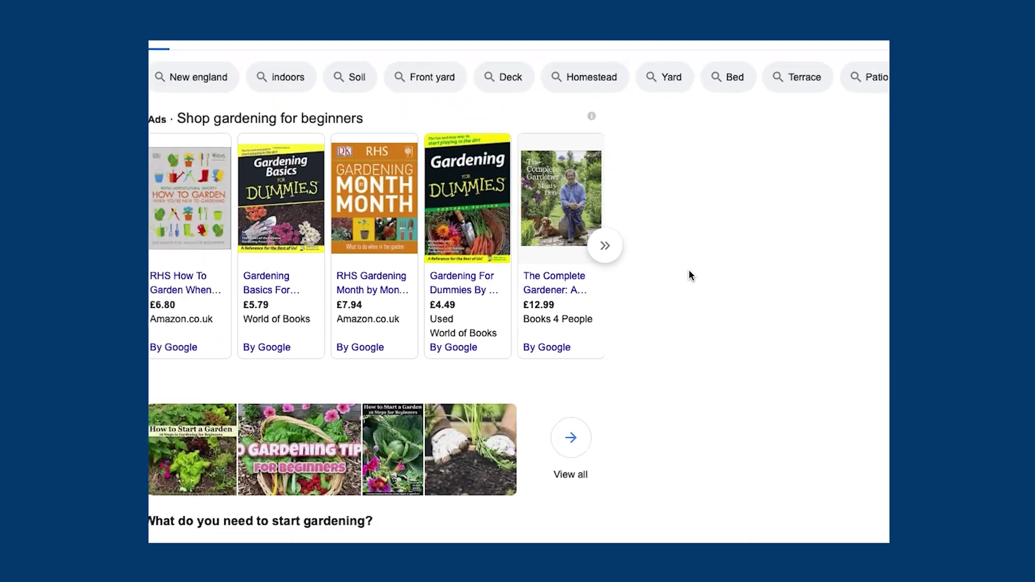
pyautogui.scroll(-5, 791, 322)
pyautogui.scroll(-20, 791, 323)
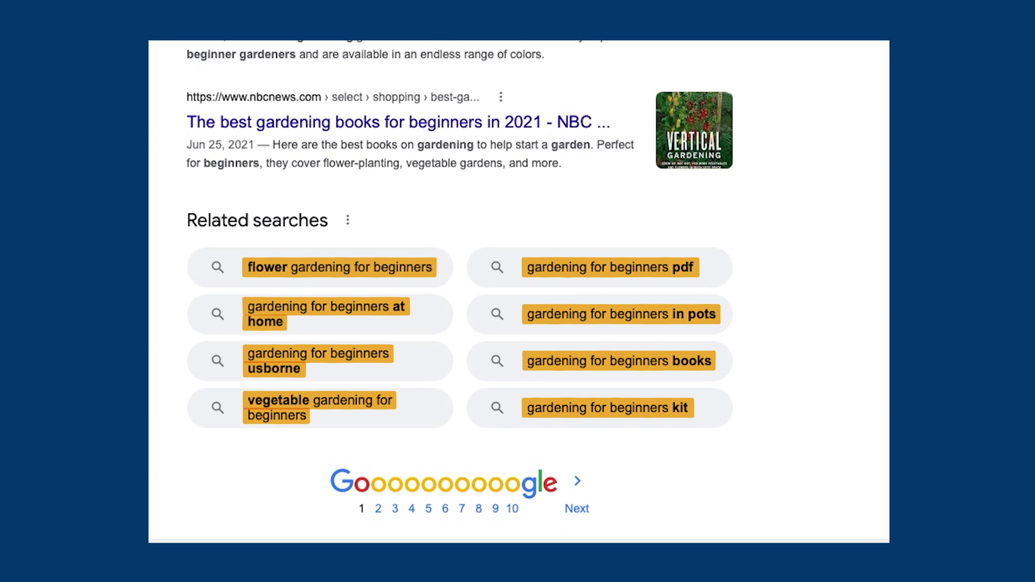
pyautogui.click(420, 267)
# Expand People also ask answers on starting a flower garden, beginner plants, garden boxes and small raised beds.
pyautogui.scroll(-2, 716, 342)
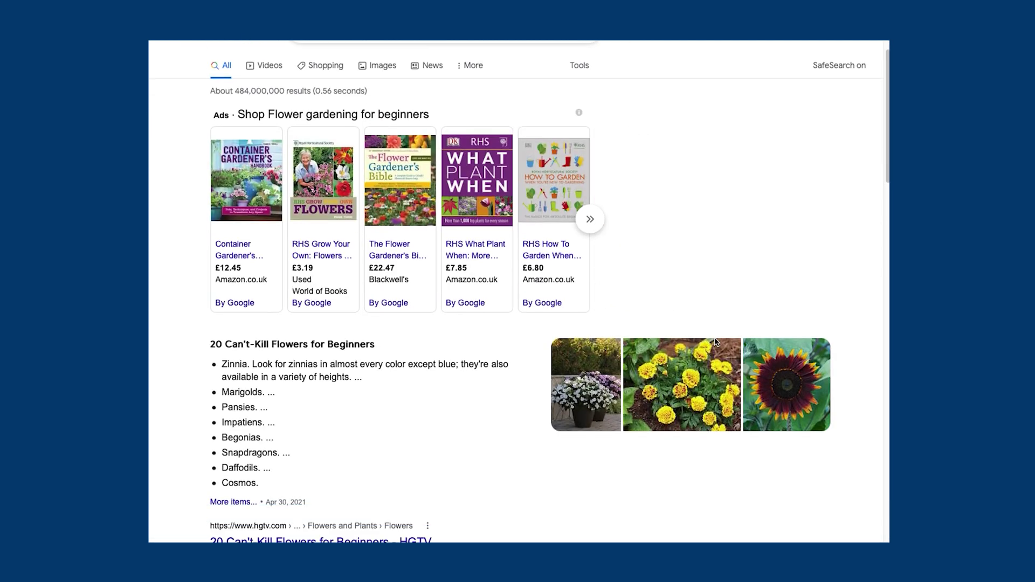
pyautogui.scroll(-7, 716, 342)
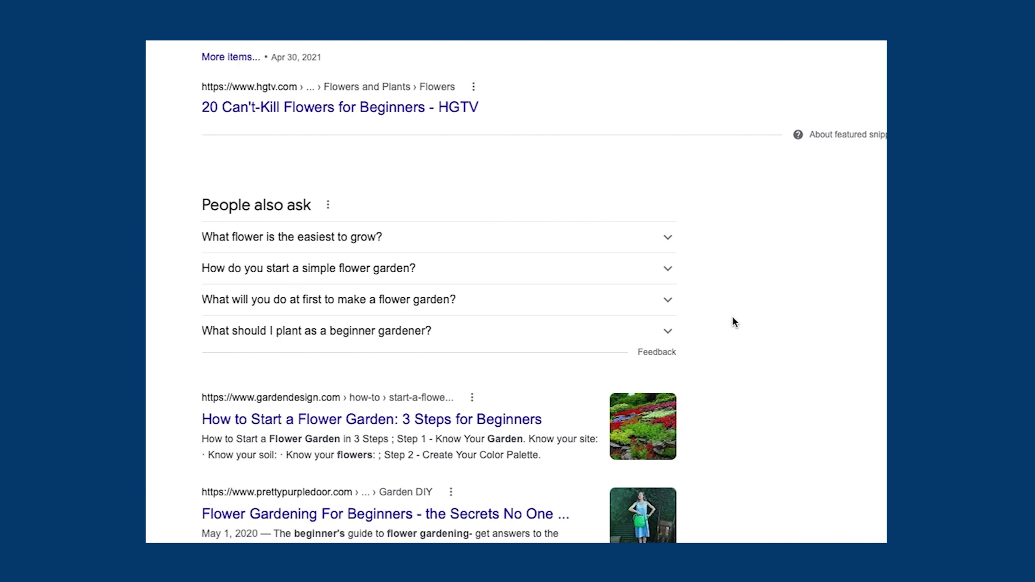
pyautogui.click(669, 303)
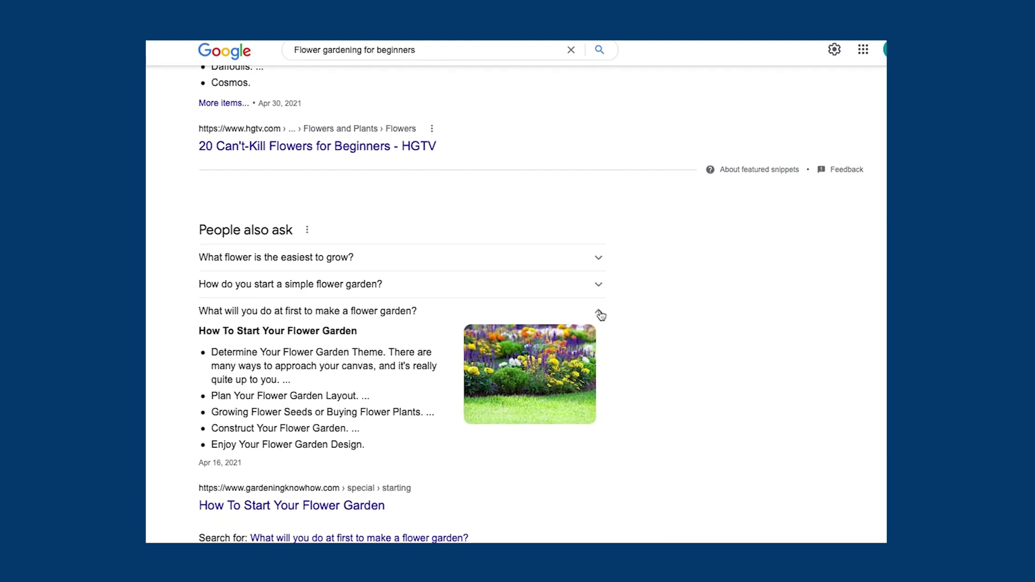
pyautogui.scroll(-3, 597, 315)
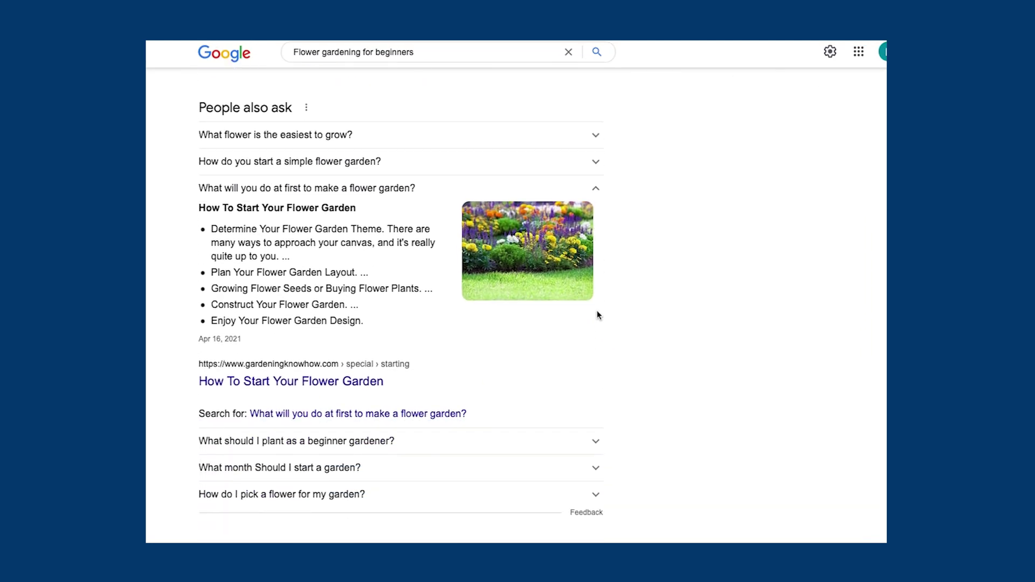
pyautogui.click(596, 440)
pyautogui.scroll(-10, 598, 434)
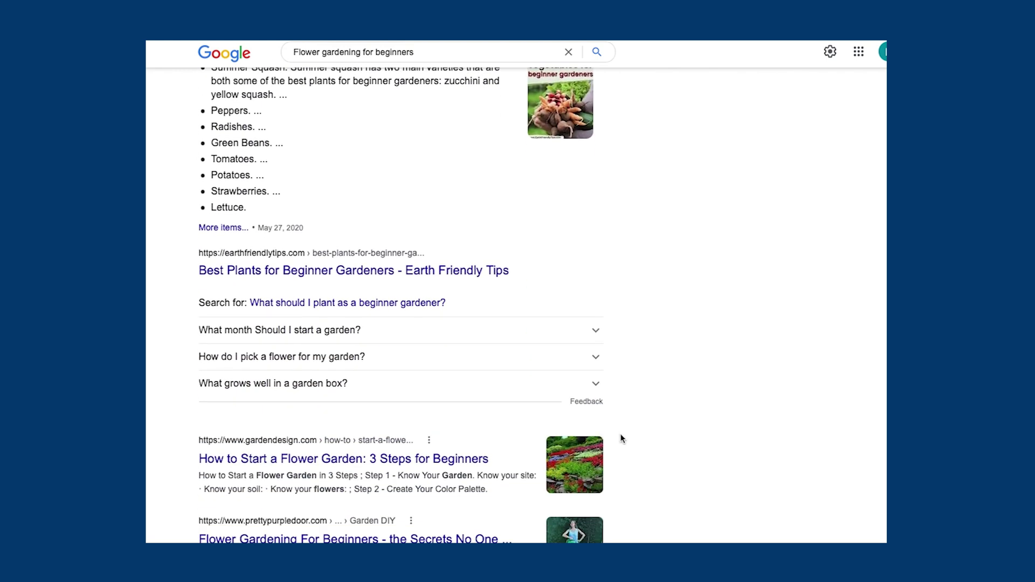
pyautogui.click(595, 386)
pyautogui.scroll(-3, 596, 388)
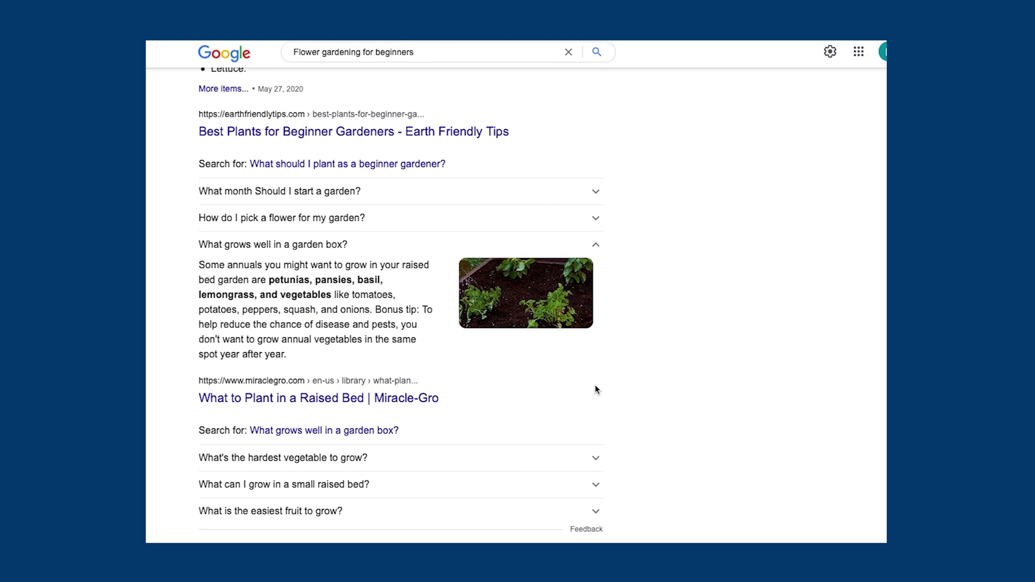
pyautogui.scroll(-2, 595, 389)
pyautogui.click(596, 416)
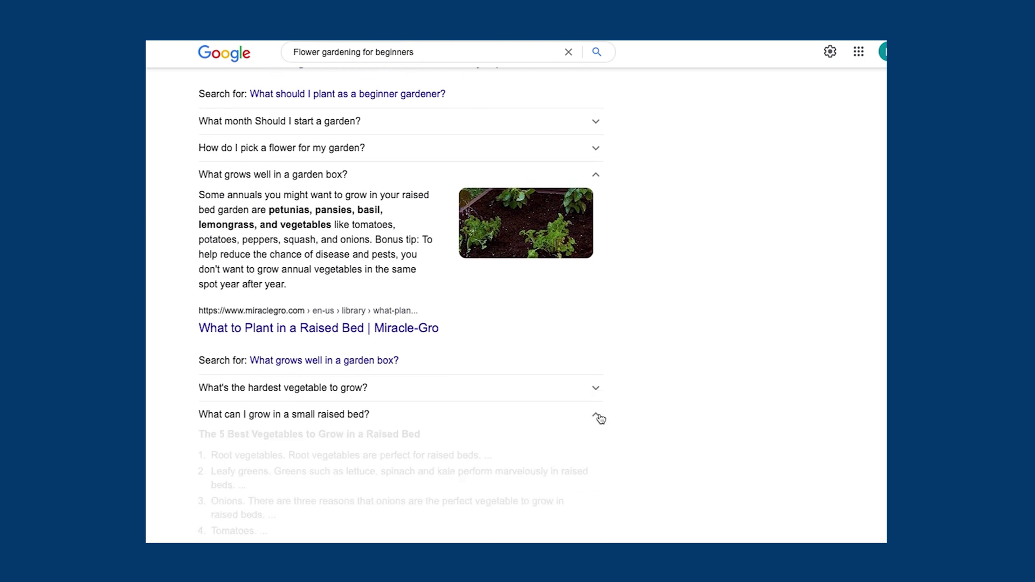
pyautogui.scroll(-2, 598, 418)
pyautogui.scroll(-2, 599, 413)
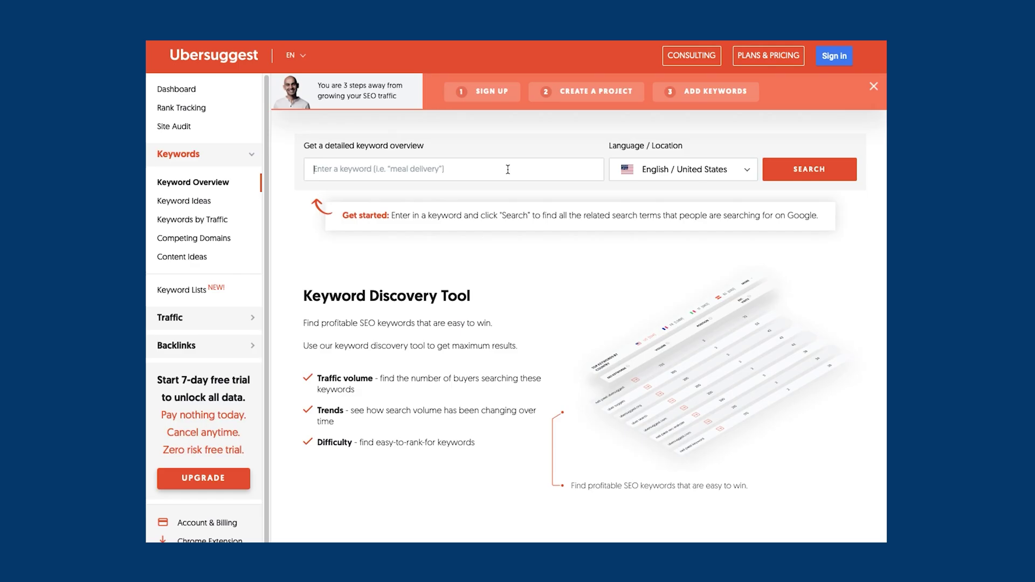
# Get Ubersuggest's overview for 'flower gardening for beginners' (720 searches, SEO difficulty 39) and view its keyword ideas.
pyautogui.write('flower gardening for beginners')
pyautogui.click(801, 178)
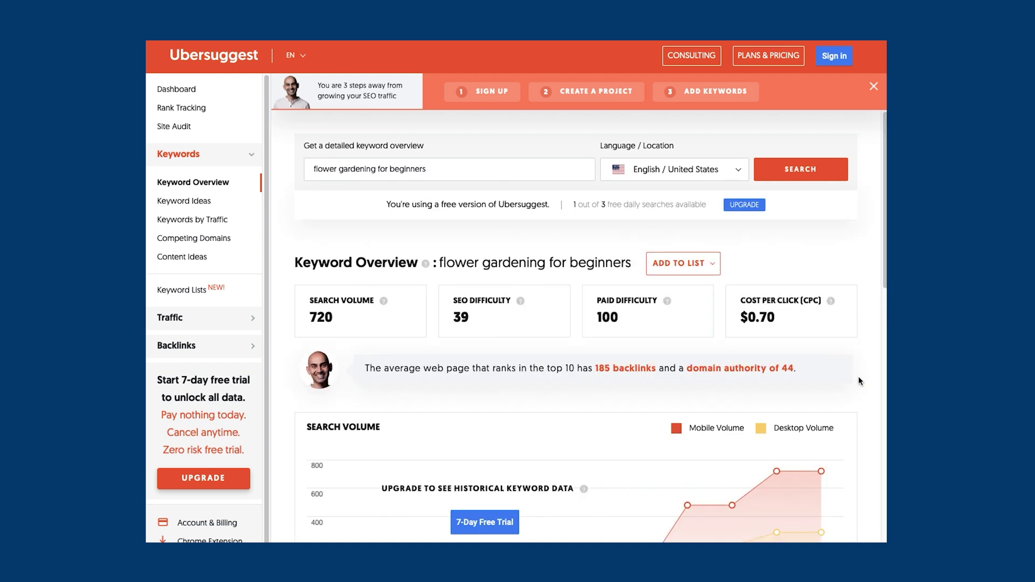
pyautogui.scroll(-8, 858, 376)
pyautogui.scroll(-2, 858, 381)
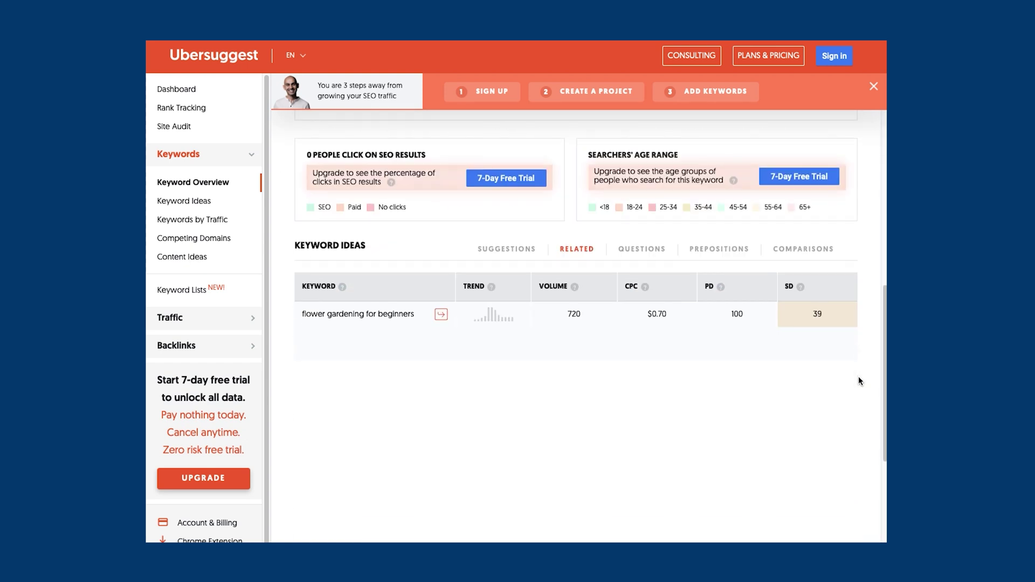
pyautogui.click(220, 203)
pyautogui.scroll(-3, 856, 316)
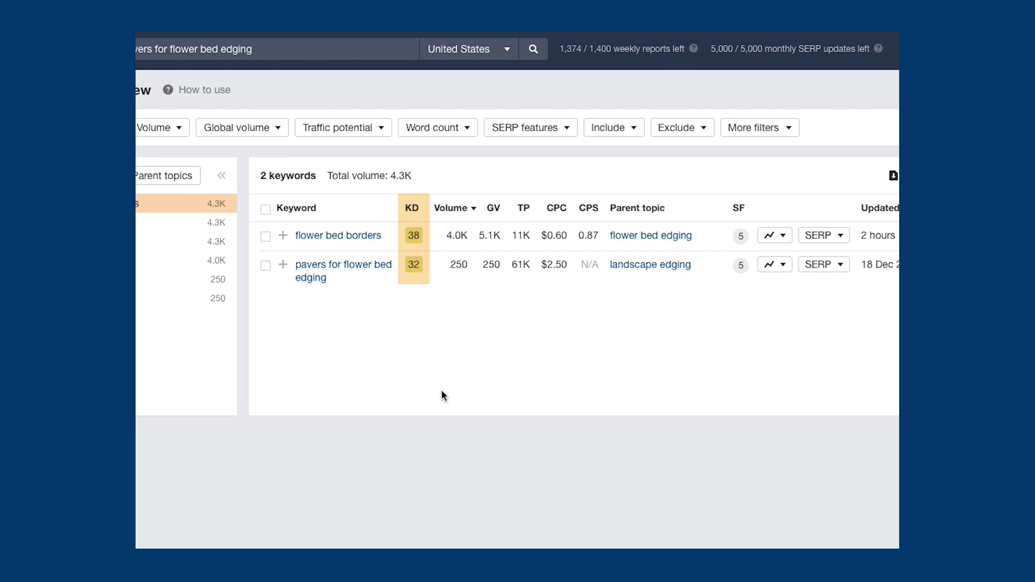
# Review the SERP overview for 'flower bed borders', then show it for 'pavers for flower bed edging'.
pyautogui.click(842, 237)
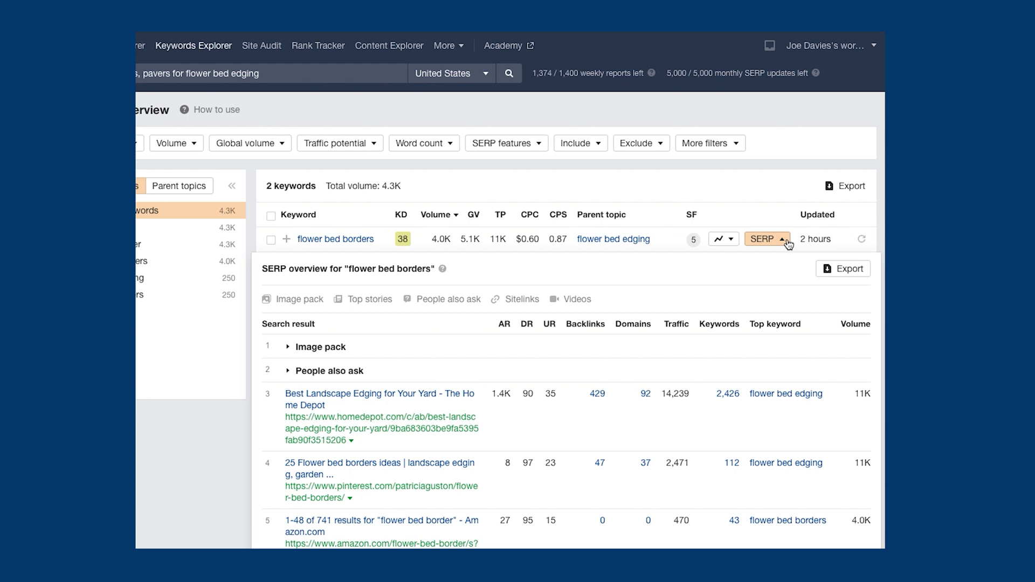
pyautogui.scroll(-5, 781, 315)
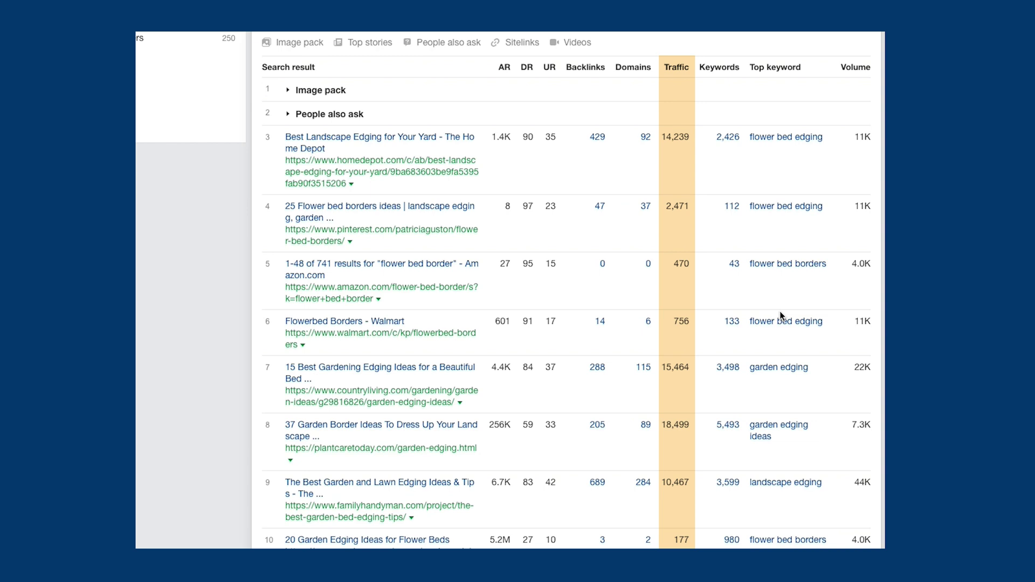
pyautogui.scroll(6, 780, 312)
pyautogui.click(772, 184)
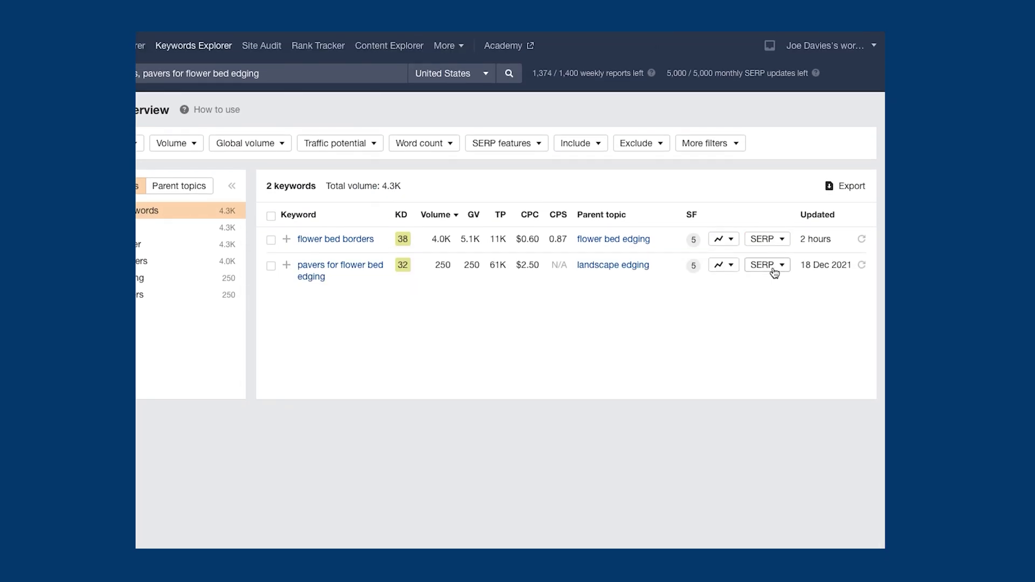
pyautogui.click(774, 273)
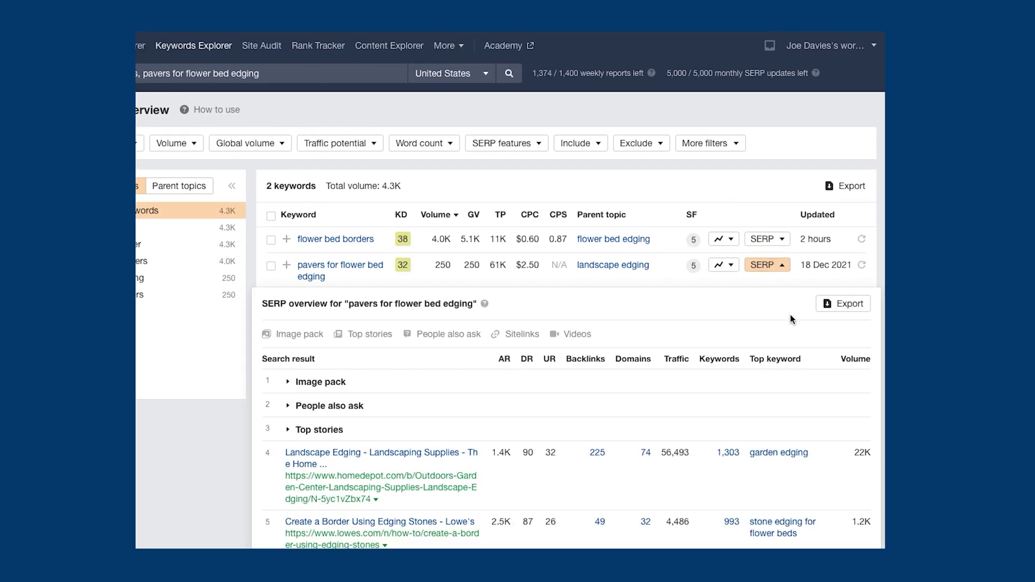
pyautogui.scroll(-4, 791, 315)
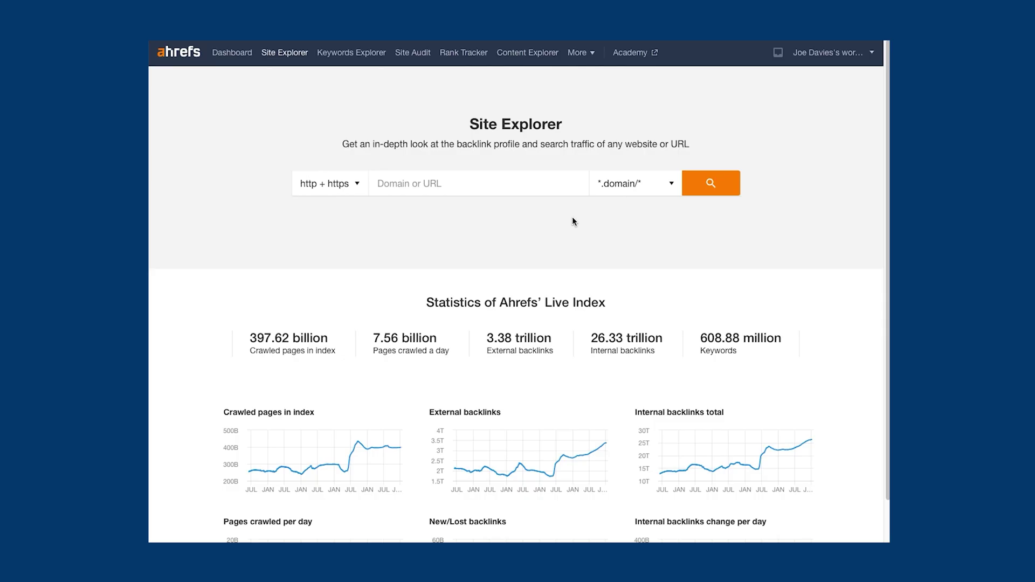
# Analyse savvygardening.com in Site Explorer and view its Top pages: 535 pages, 531.9K traffic.
pyautogui.write('savvygardening.com')
pyautogui.click(716, 188)
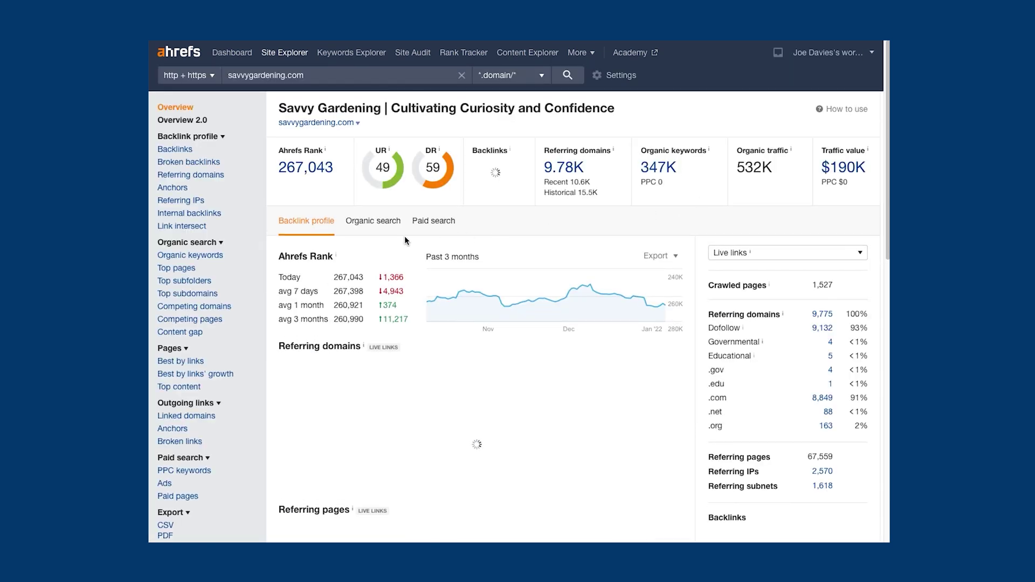
pyautogui.click(191, 269)
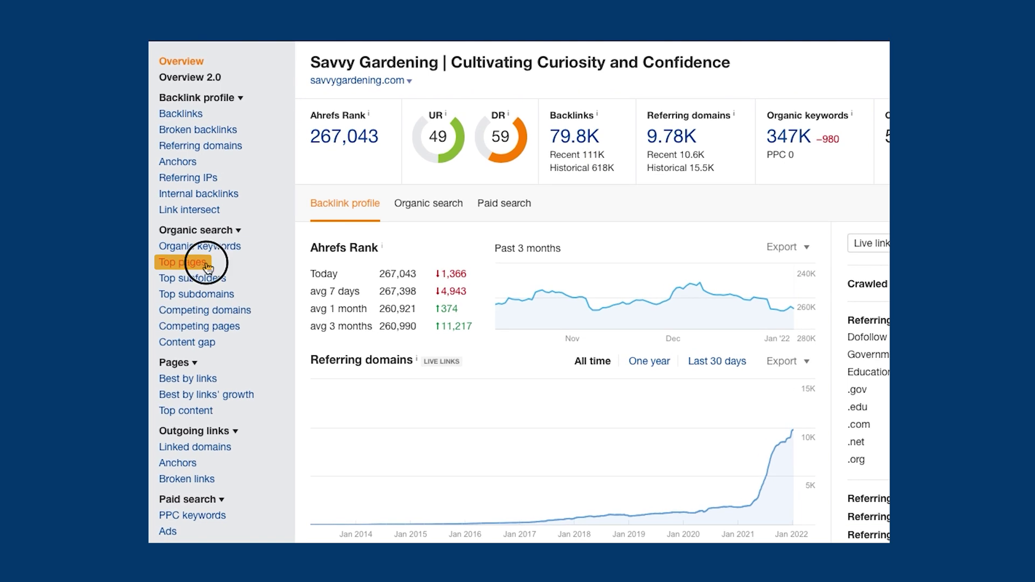
pyautogui.scroll(-5, 872, 334)
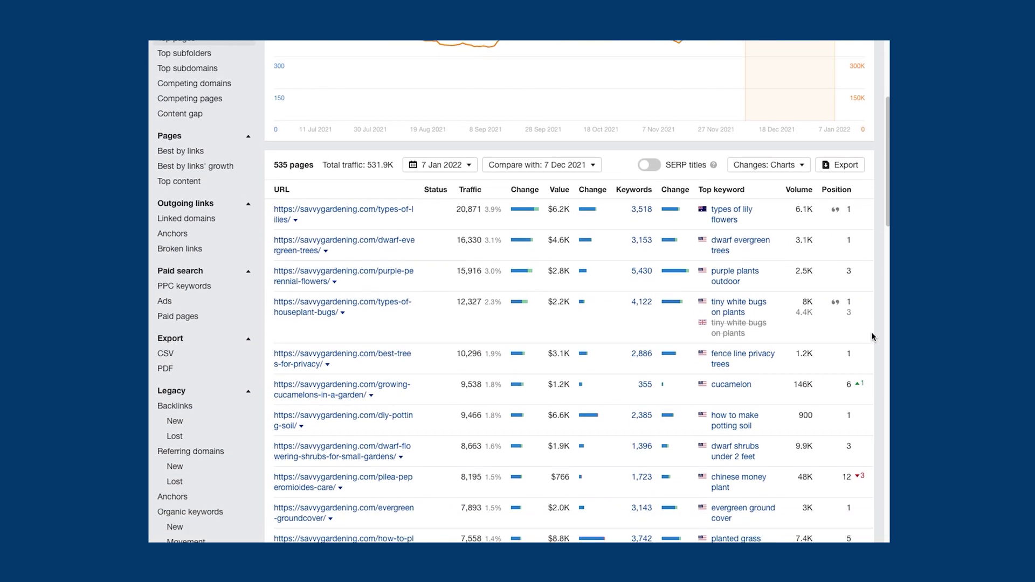
pyautogui.scroll(-2, 872, 334)
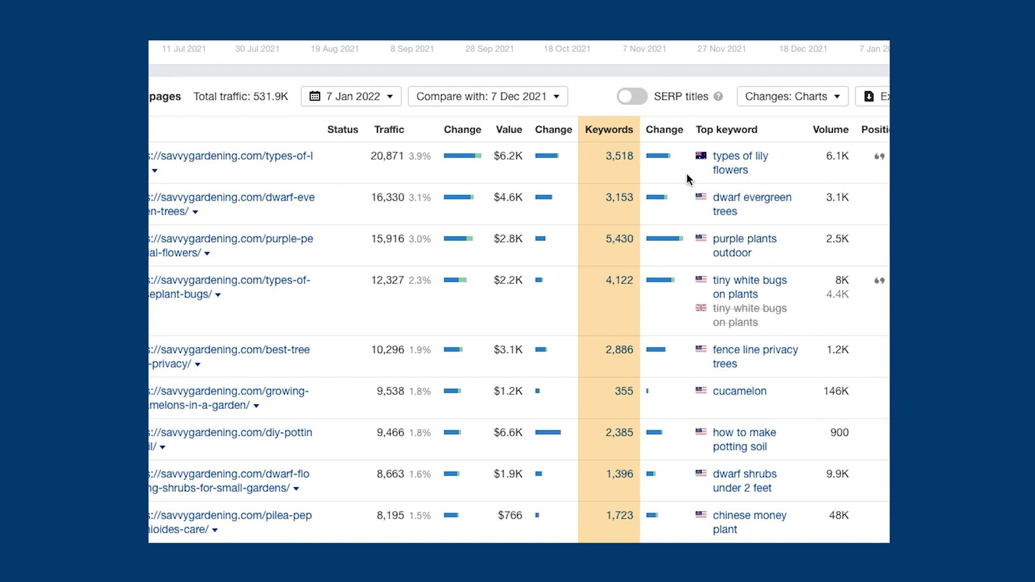
# Sort savvygardening.com's top pages by Keywords and filter to United States, leaving 530 pages.
pyautogui.click(631, 132)
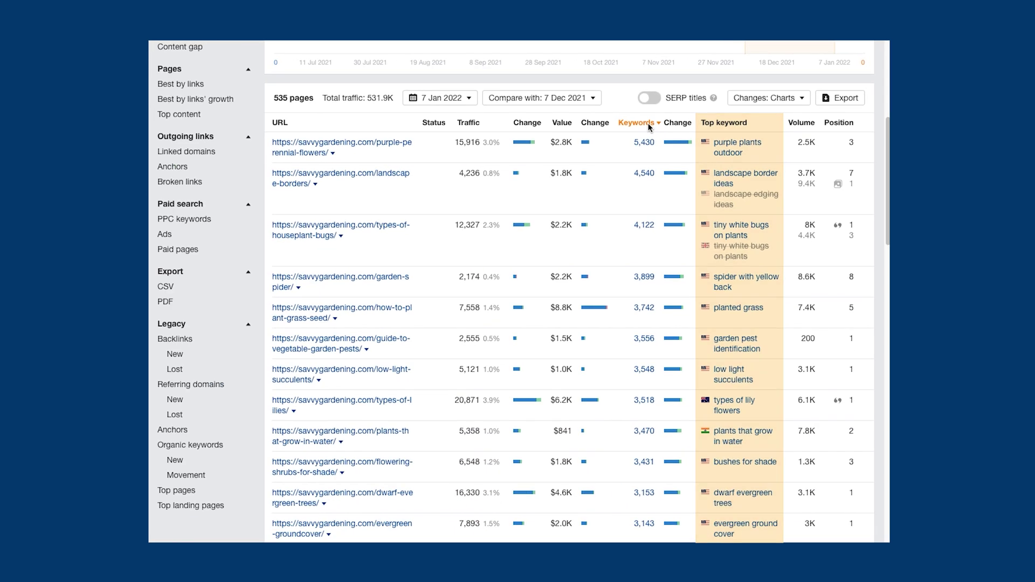
pyautogui.scroll(3, 650, 128)
pyautogui.click(403, 106)
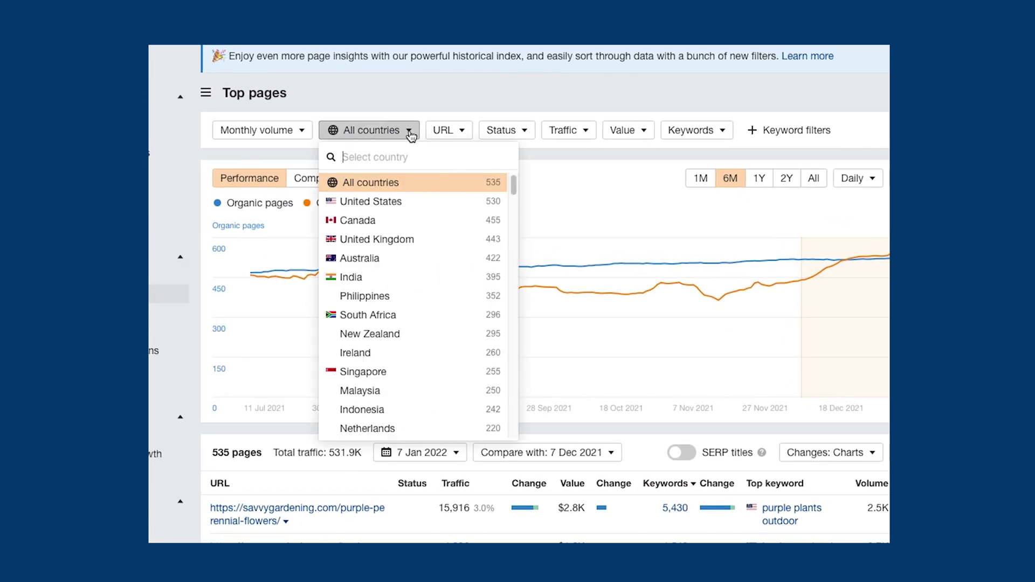
pyautogui.click(431, 201)
pyautogui.scroll(-4, 879, 259)
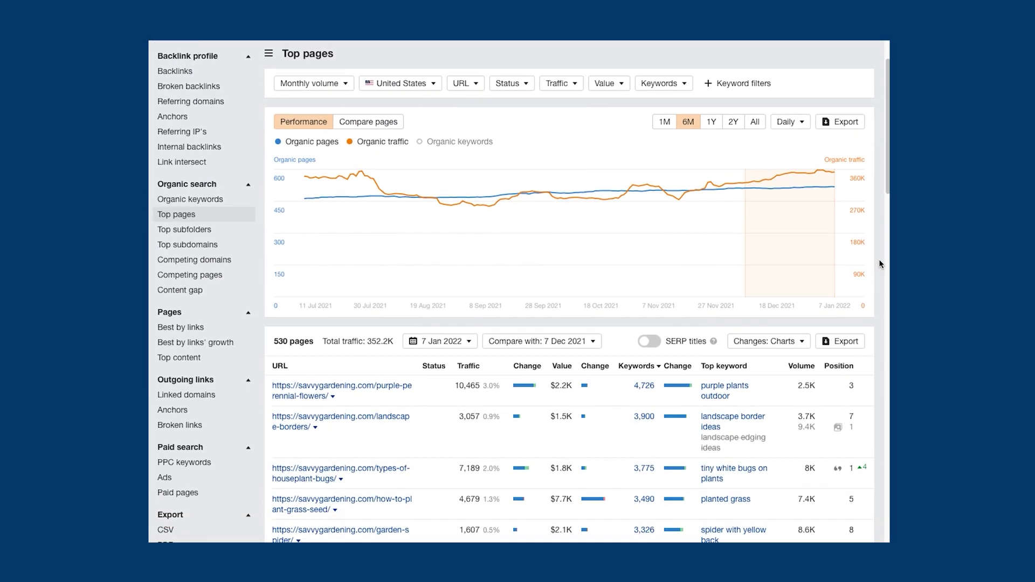
pyautogui.scroll(-4, 879, 260)
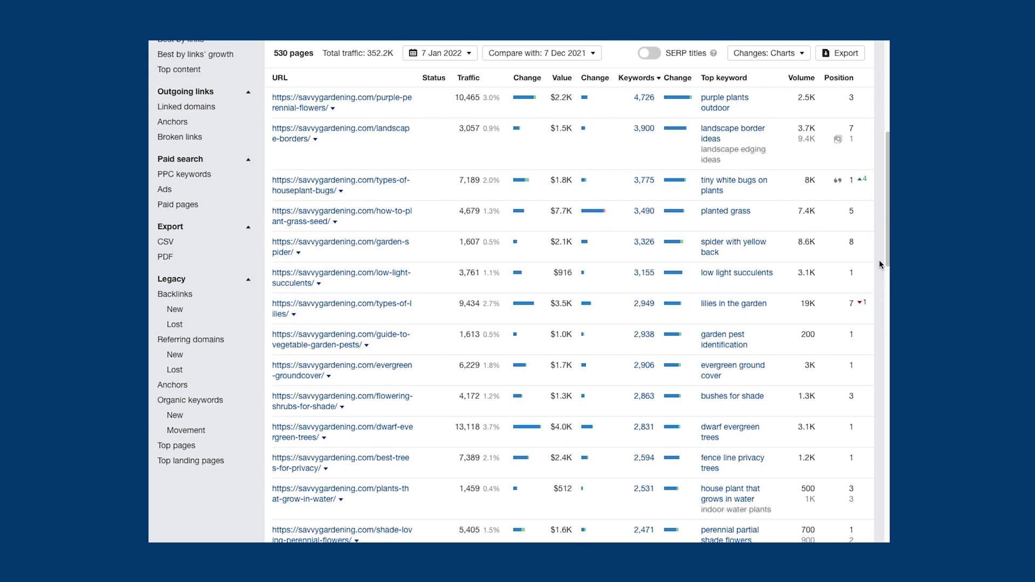